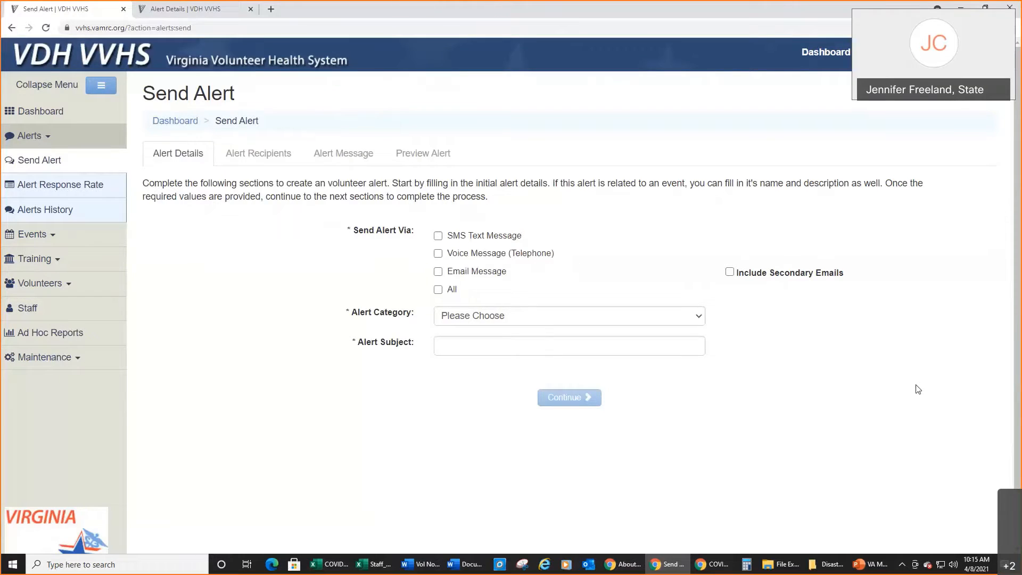
# Set the alert to go out by Email Message with category Activation and subject "test", and continue to the recipients
pyautogui.click(438, 272)
pyautogui.click(516, 315)
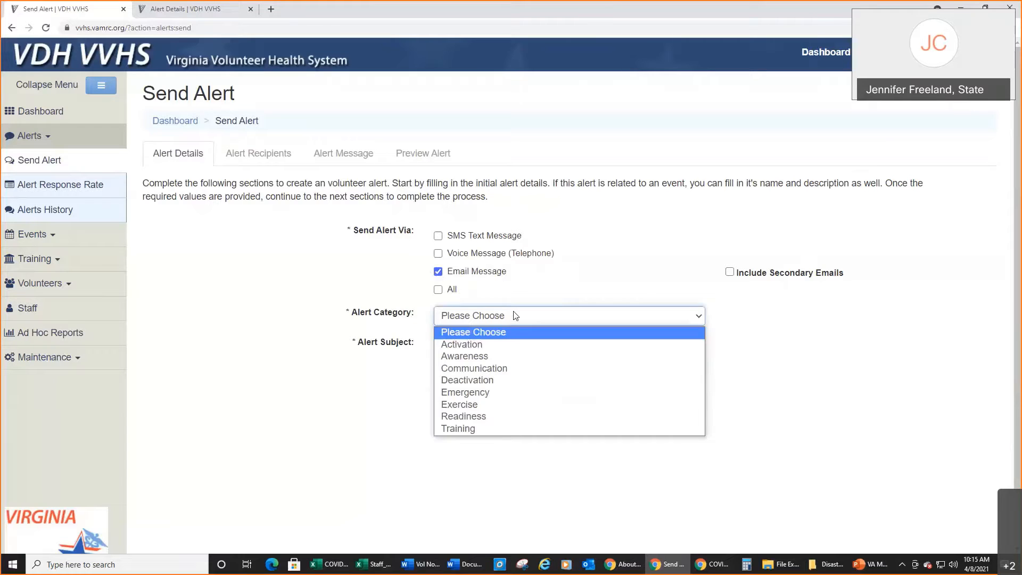
pyautogui.click(506, 342)
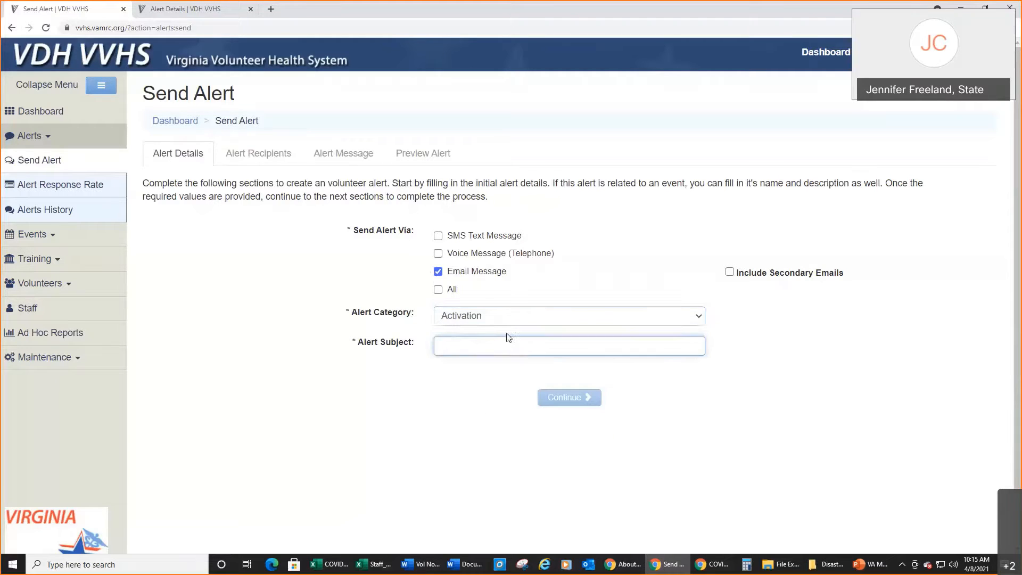
pyautogui.write('test')
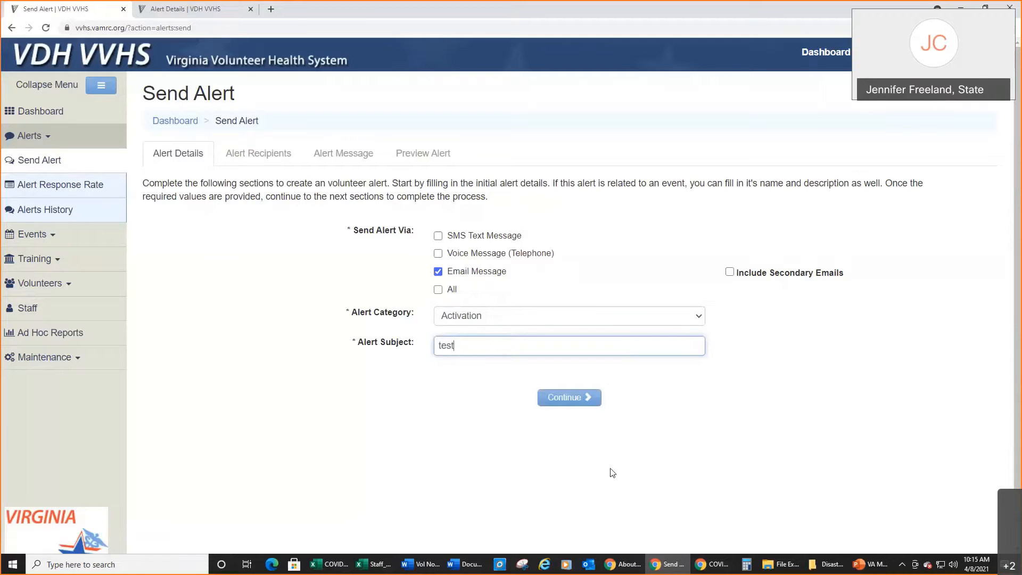
pyautogui.click(592, 398)
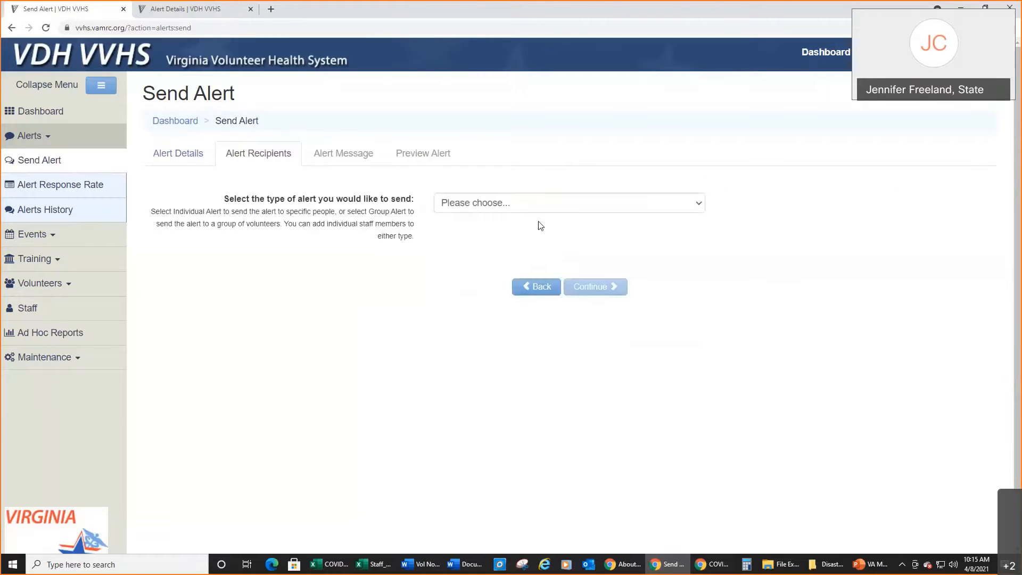
# Make it a Group Alert and add Central Office as the recipient district
pyautogui.click(531, 209)
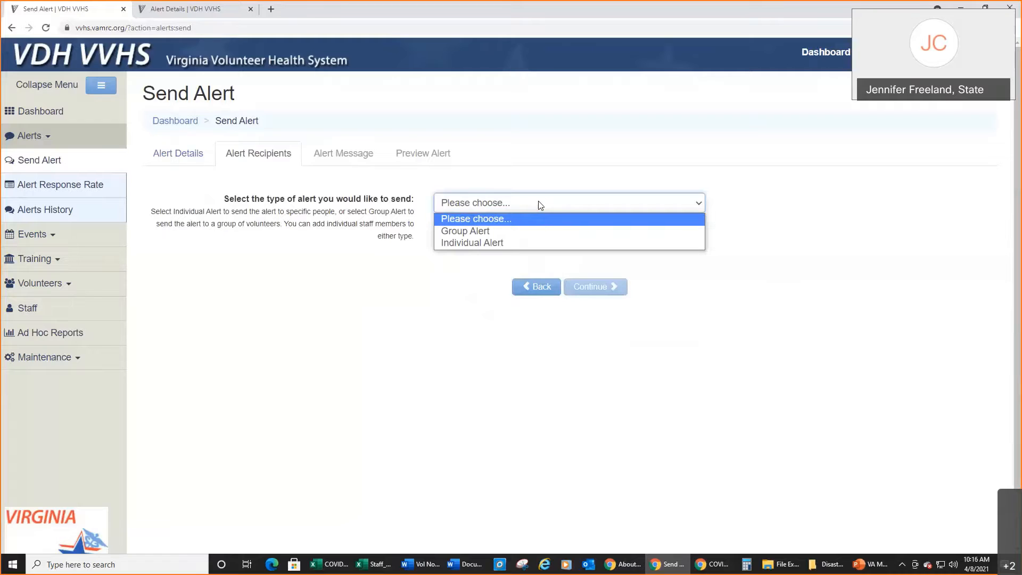
pyautogui.click(512, 226)
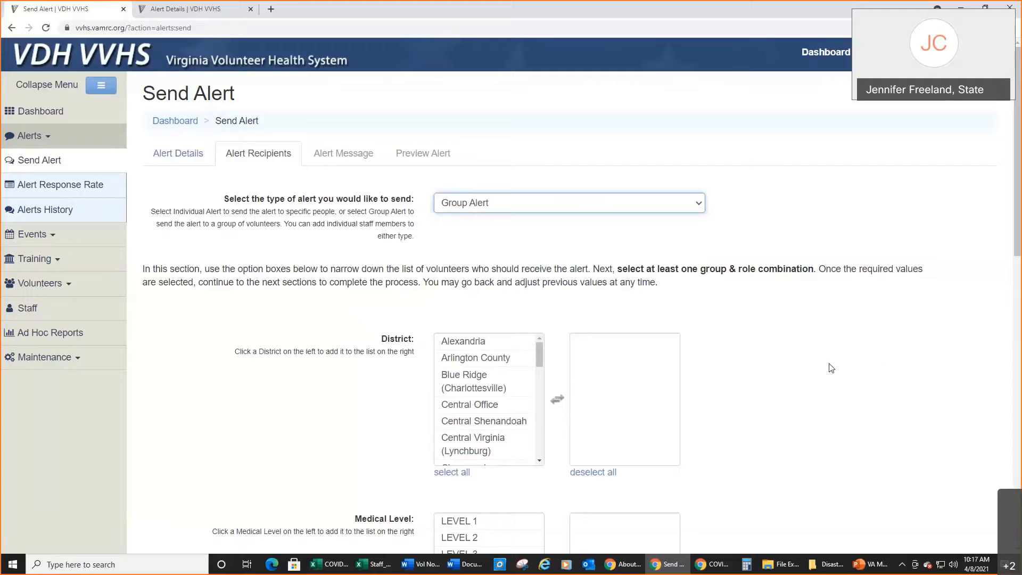
pyautogui.click(472, 404)
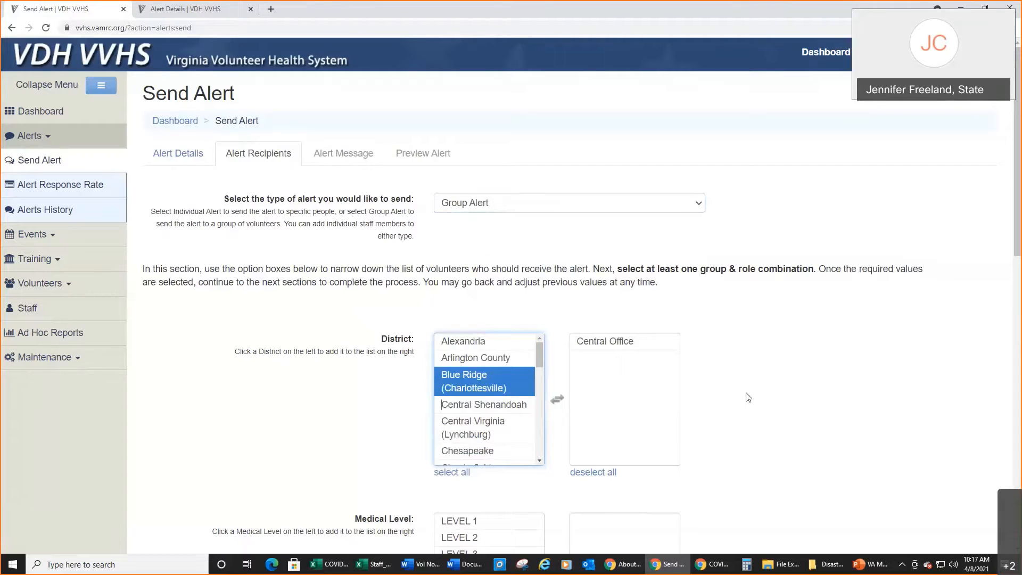
# Add medical levels LEVEL 1, LEVEL 2, LEVEL 3 and LEVEL 3 - COVID to the recipient filter
pyautogui.scroll(-4, 747, 397)
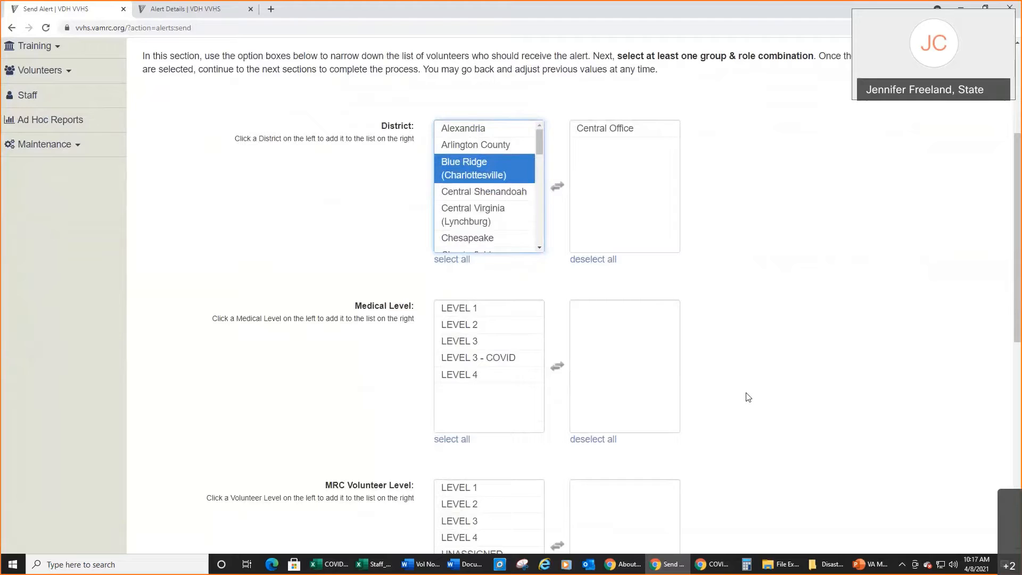
pyautogui.click(458, 309)
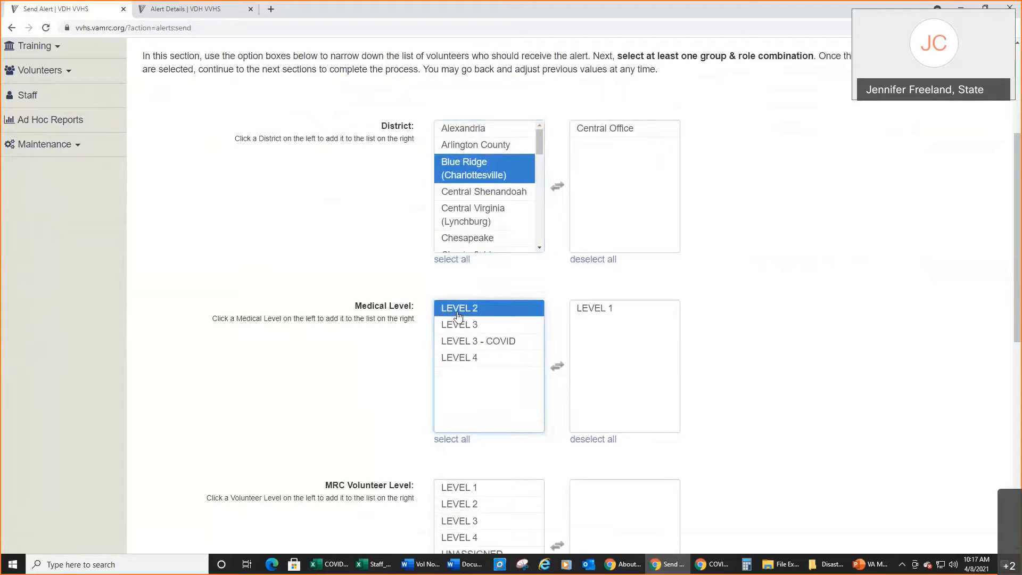
pyautogui.click(458, 310)
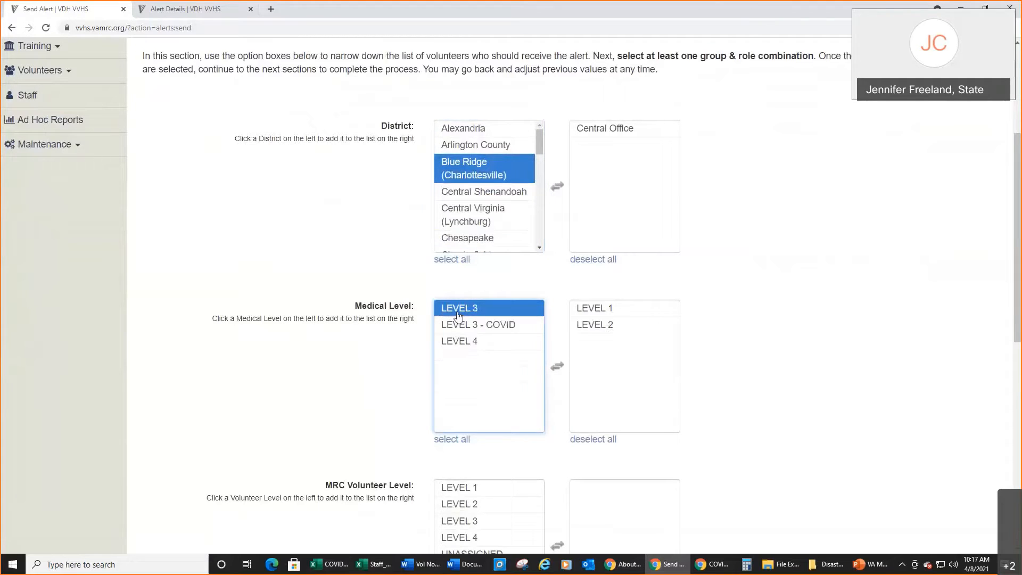
pyautogui.click(458, 310)
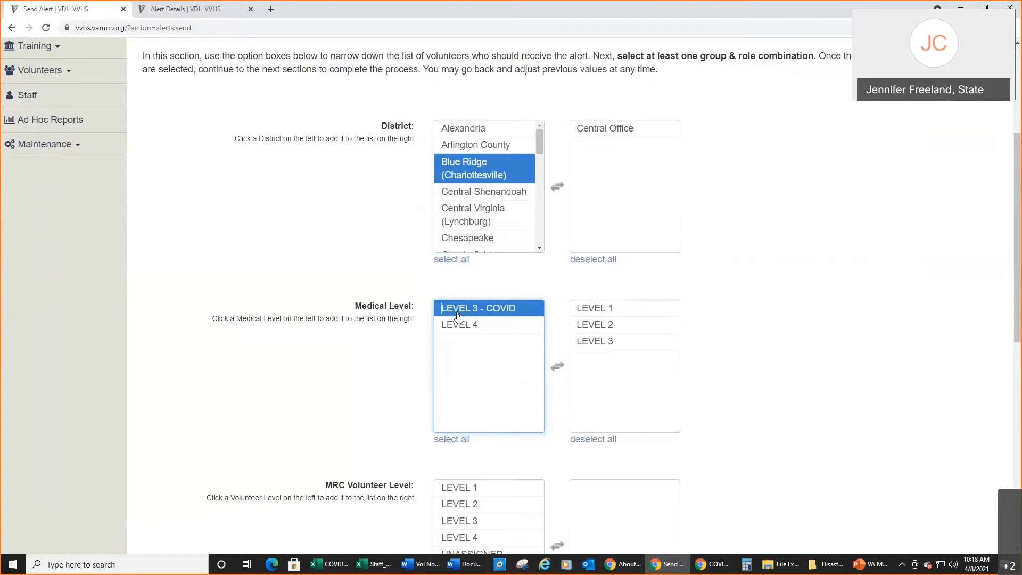
pyautogui.click(458, 314)
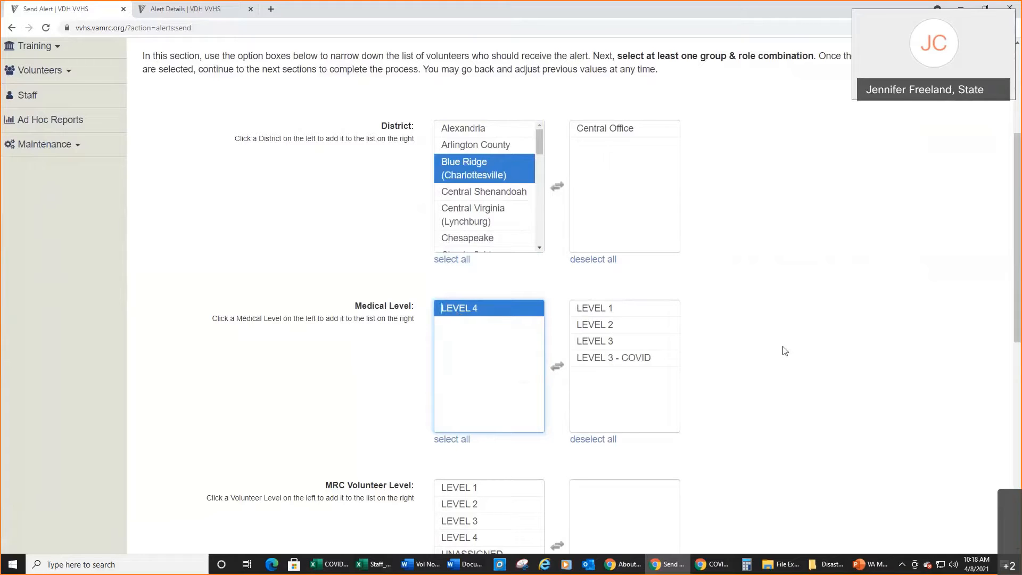
# Add MRC volunteer levels LEVEL 1, LEVEL 2 and LEVEL 3 to the recipient filter
pyautogui.scroll(-4, 784, 351)
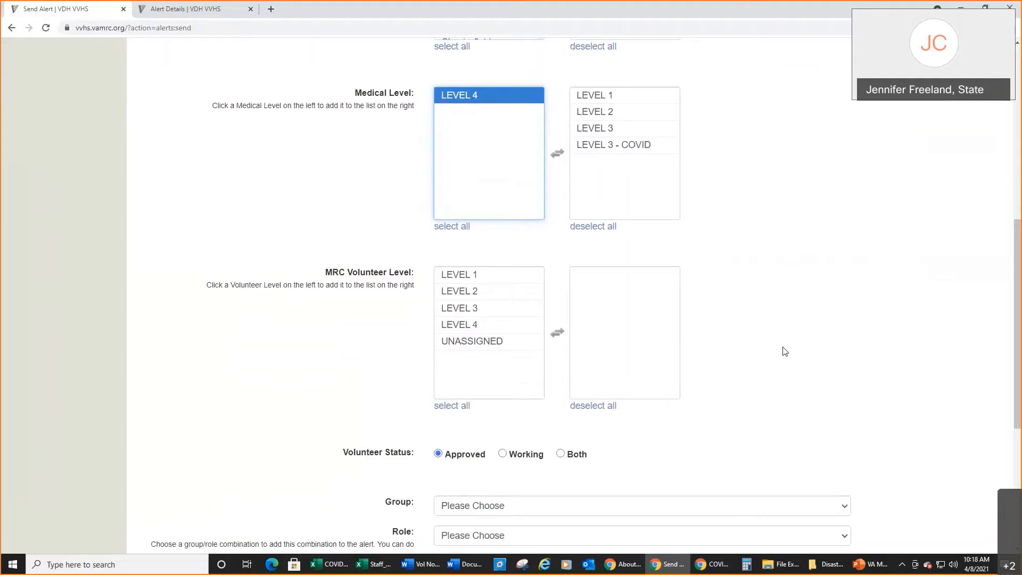
pyautogui.click(484, 281)
pyautogui.click(484, 282)
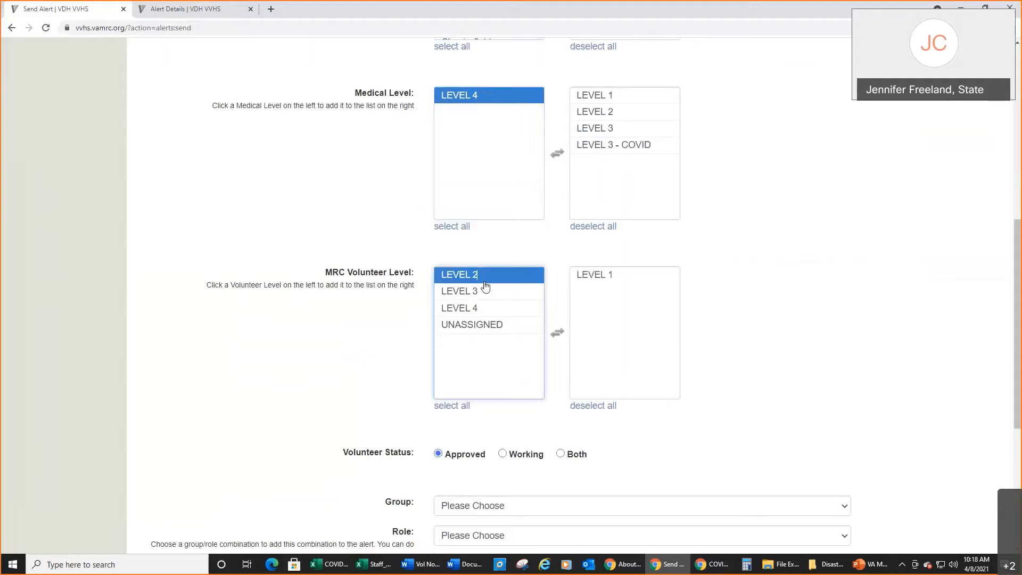
pyautogui.click(484, 282)
pyautogui.click(484, 282)
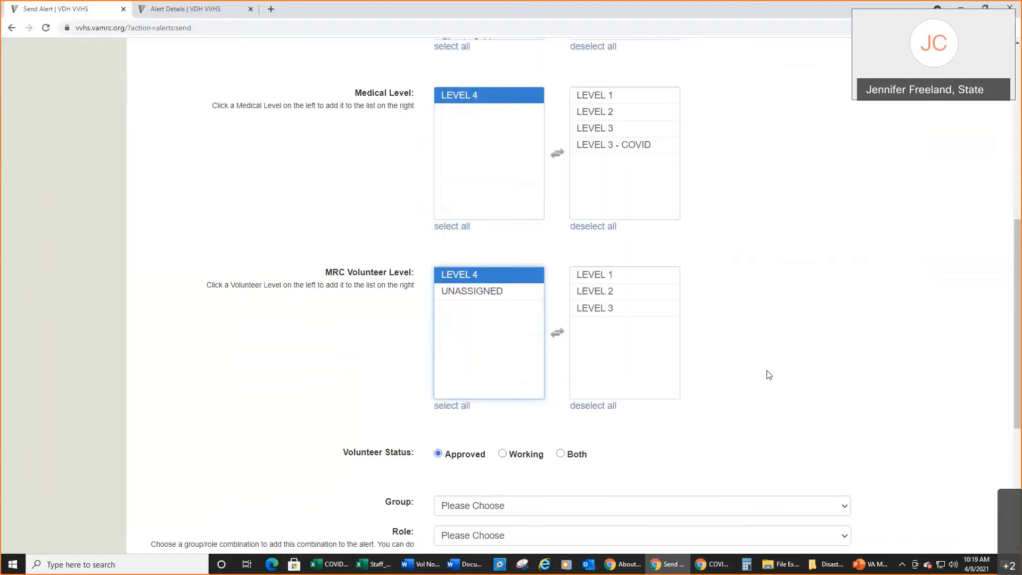
# Set the recipient group to COVID-19 Vaccinators
pyautogui.scroll(-1, 766, 366)
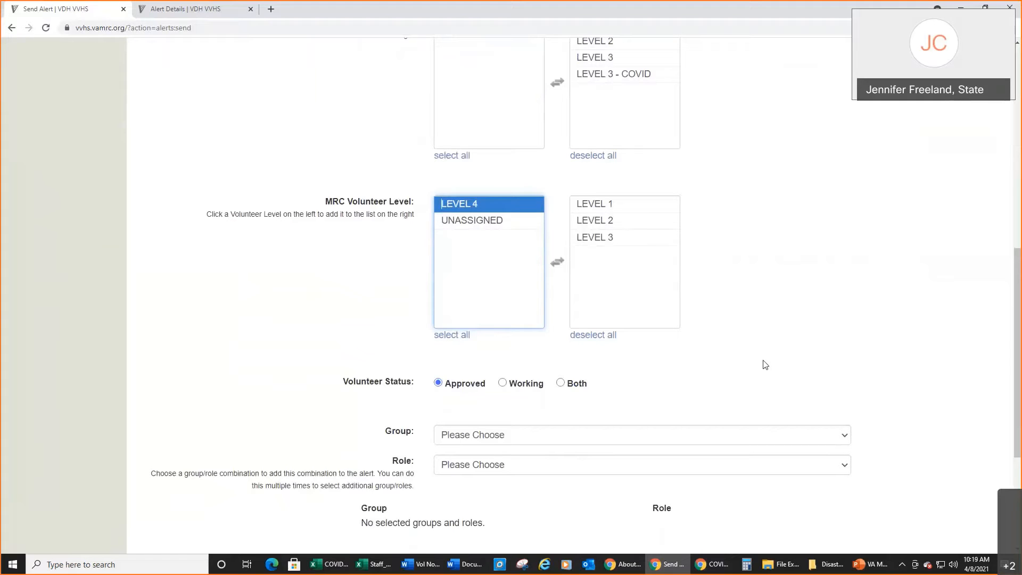
pyautogui.scroll(-1, 763, 361)
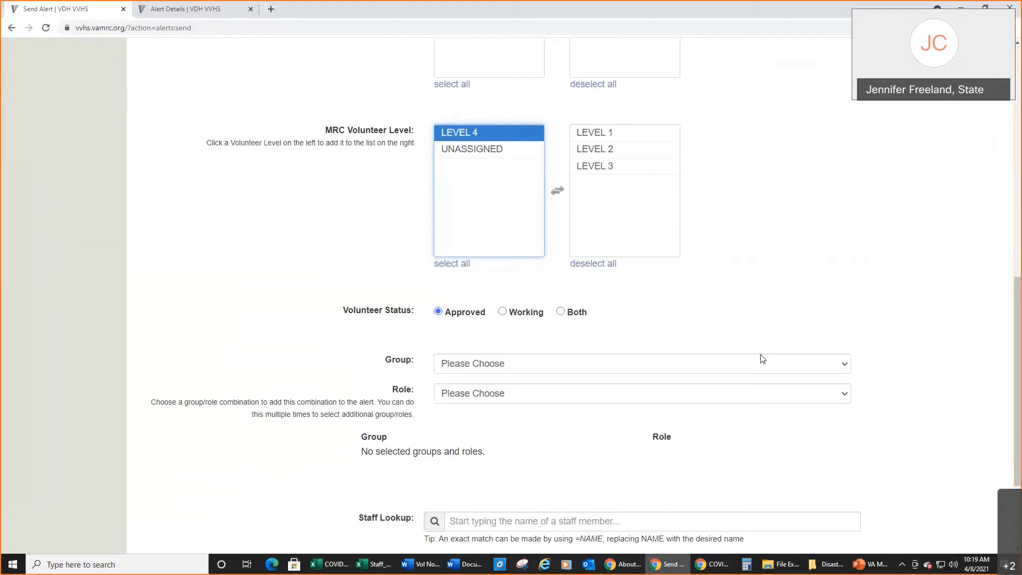
pyautogui.click(770, 362)
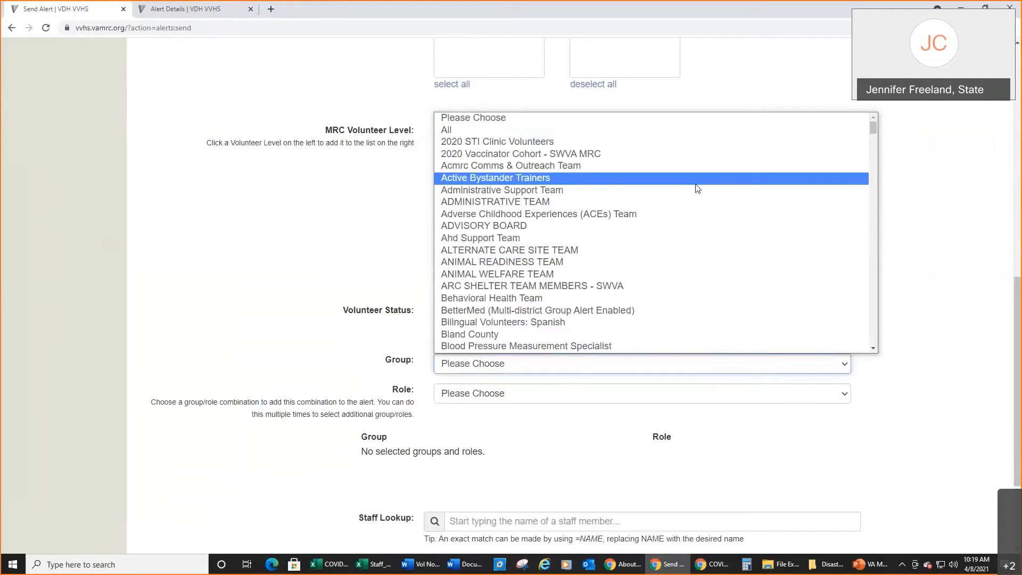
pyautogui.scroll(-5, 695, 187)
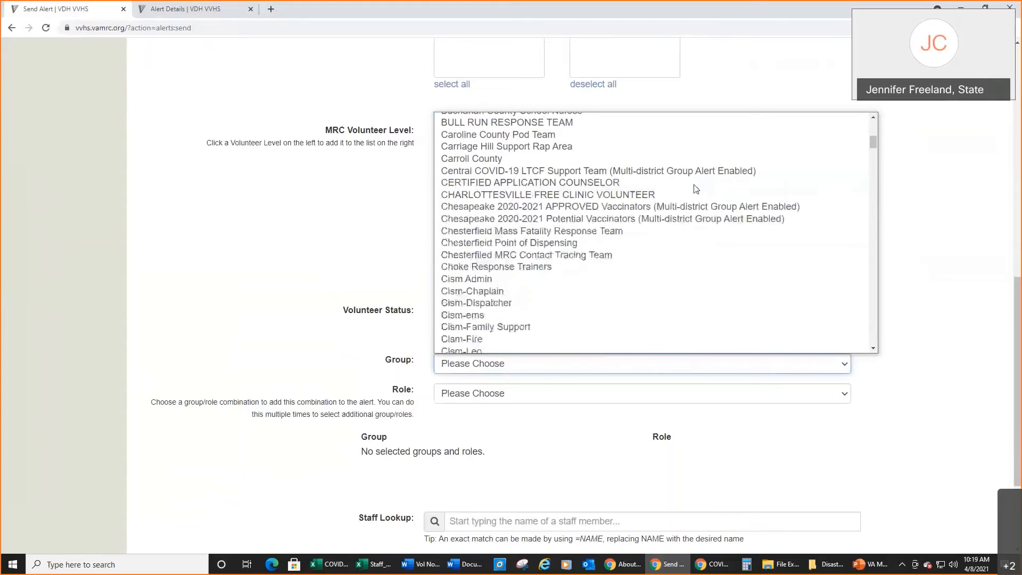
pyautogui.scroll(-3, 695, 187)
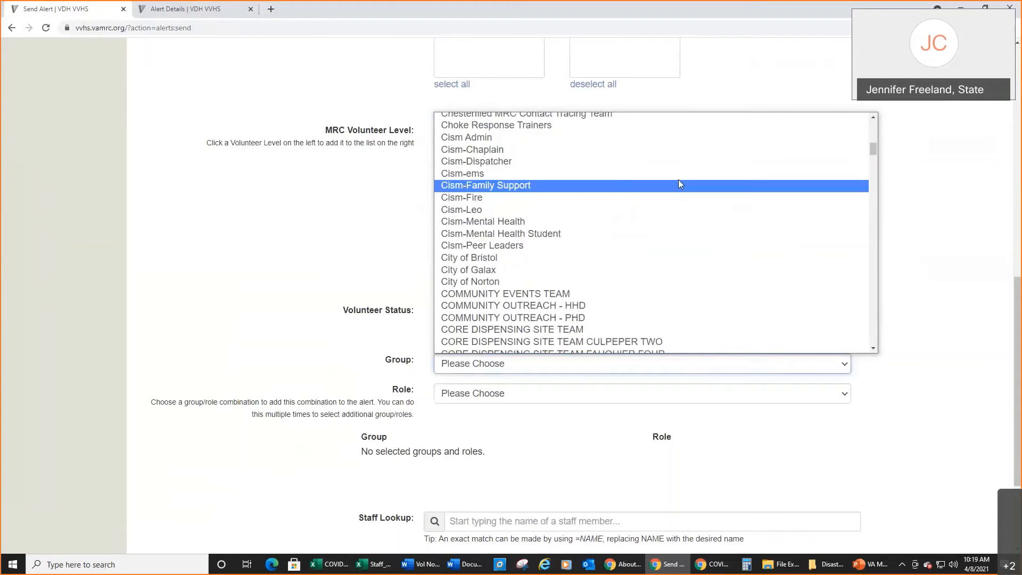
pyautogui.scroll(-4, 679, 185)
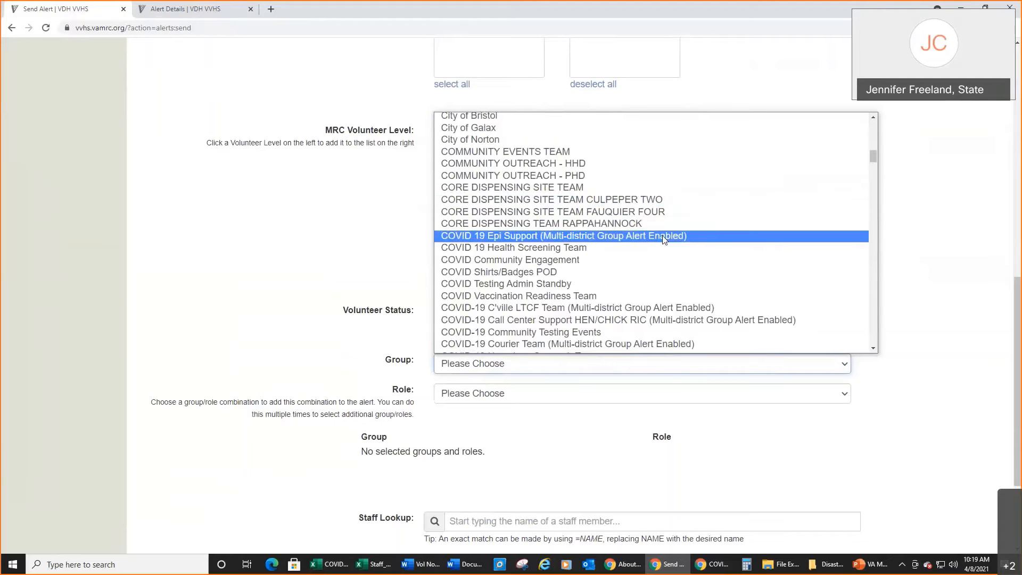
pyautogui.scroll(-4, 664, 239)
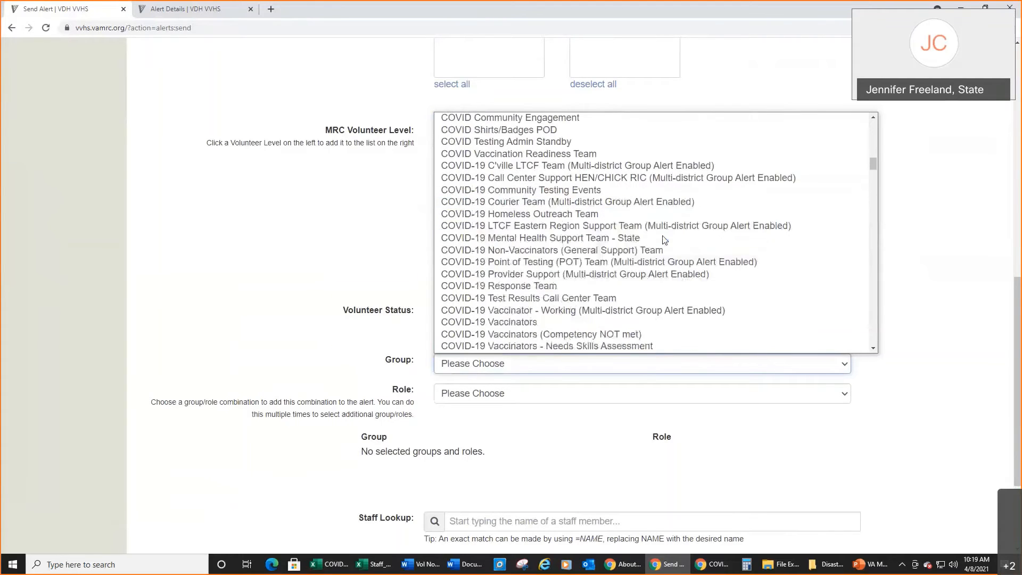
pyautogui.click(589, 323)
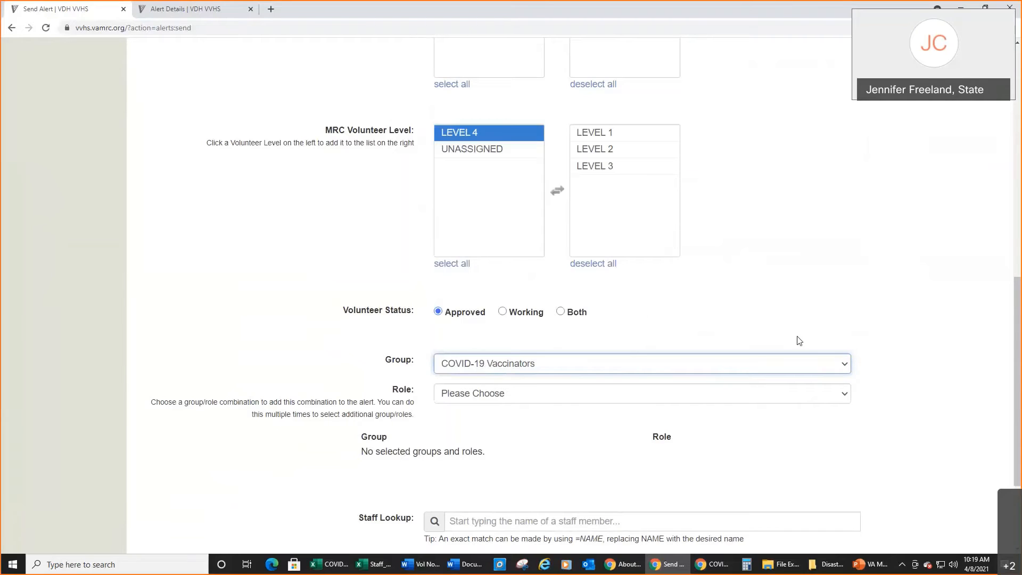
# Add the recipient combination of group All with the role Covid-19 Vaccinator
pyautogui.scroll(-1, 899, 351)
pyautogui.scroll(-2, 899, 350)
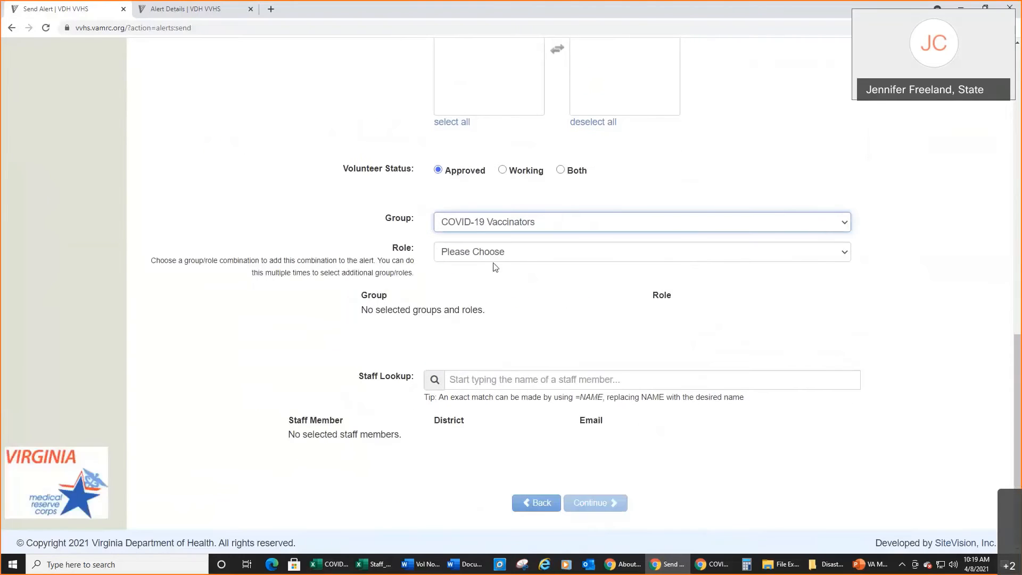
pyautogui.click(503, 229)
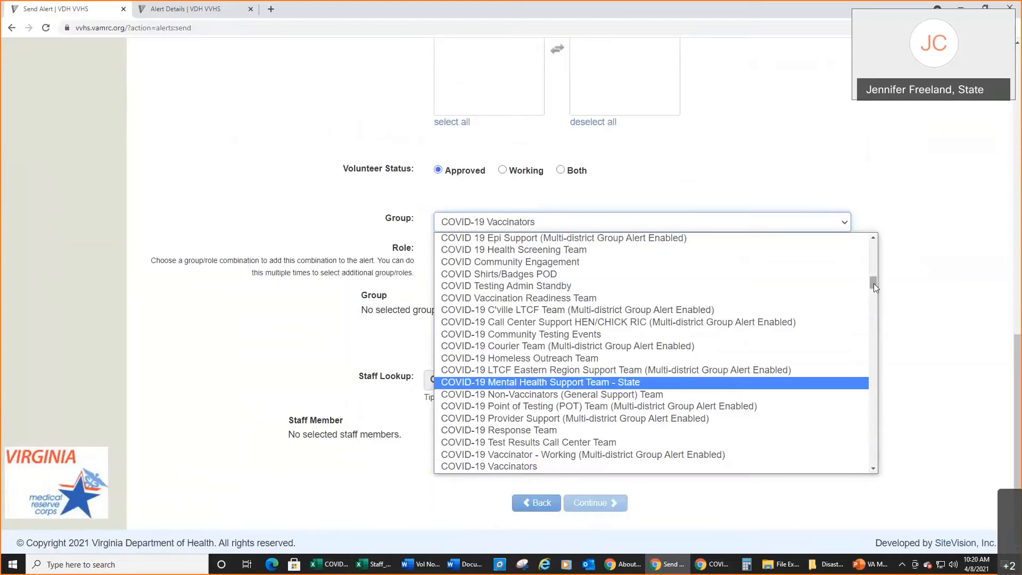
pyautogui.moveTo(873, 283); pyautogui.dragTo(873, 246)
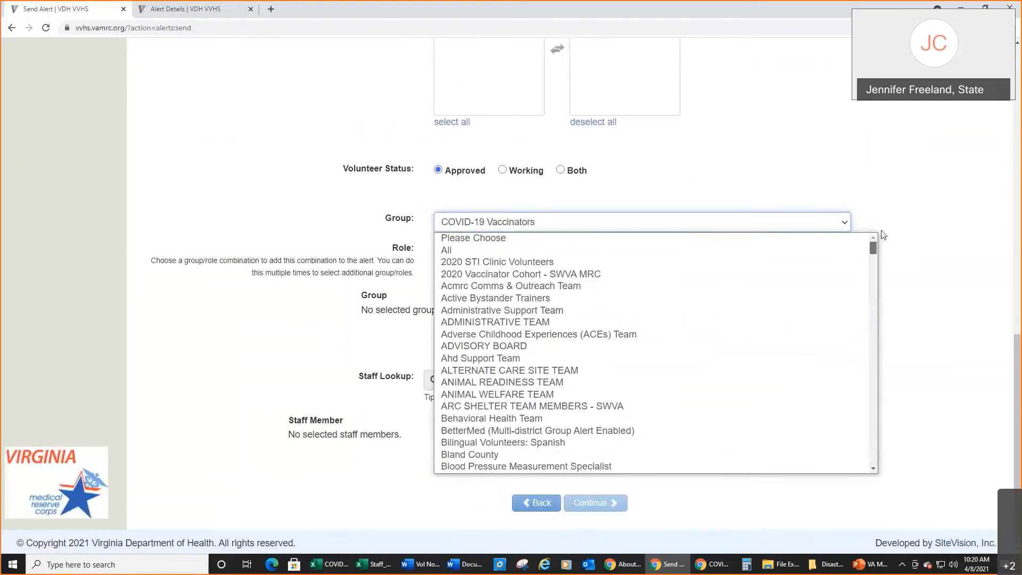
pyautogui.click(478, 250)
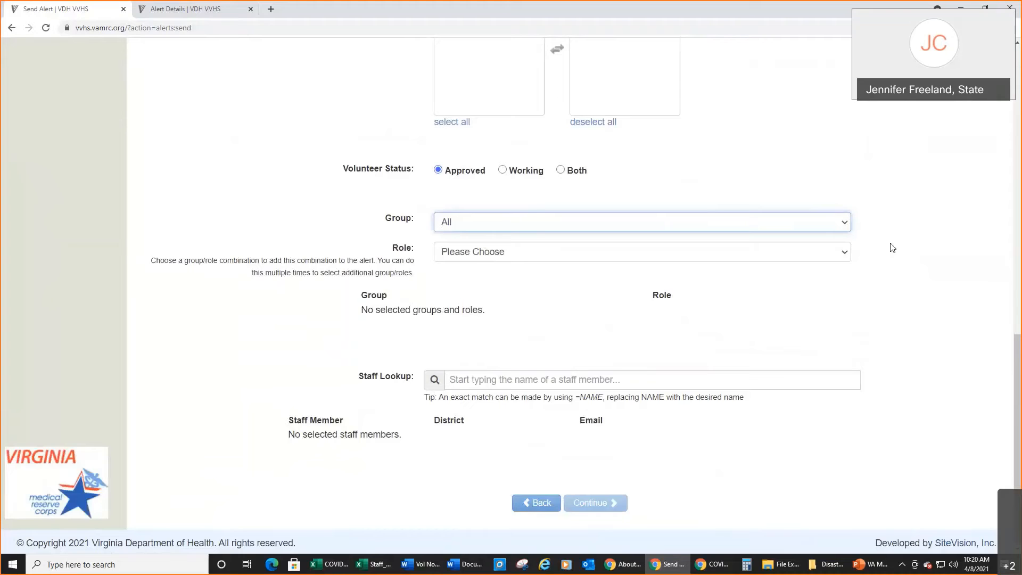
pyautogui.scroll(-1, 891, 242)
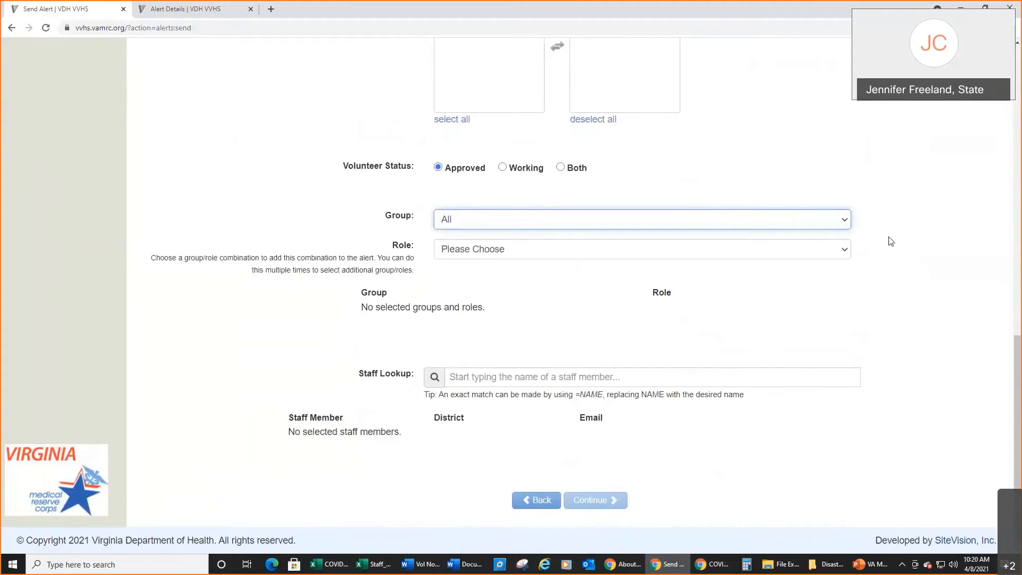
pyautogui.click(846, 250)
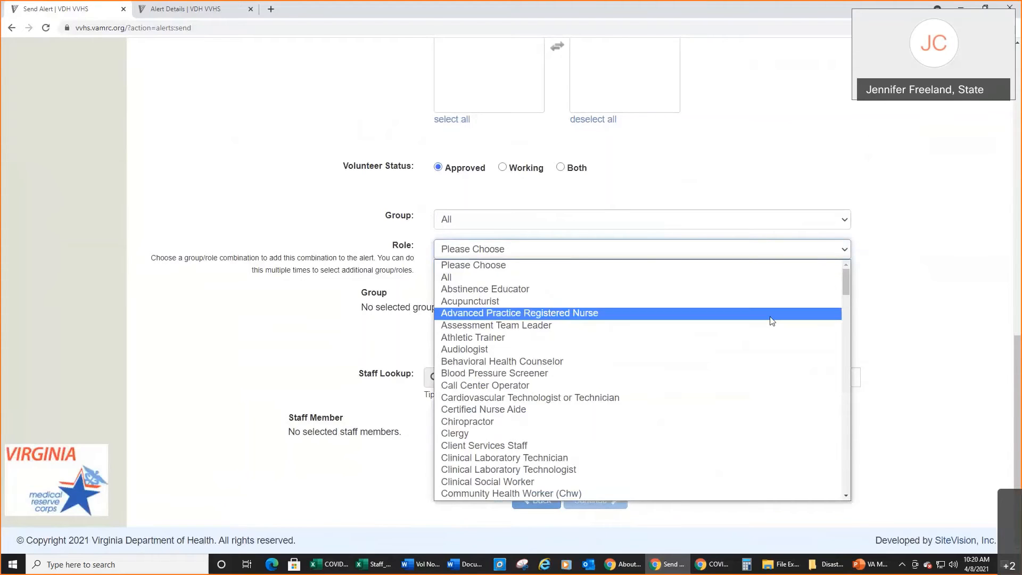
pyautogui.scroll(-10, 772, 321)
pyautogui.scroll(3, 771, 321)
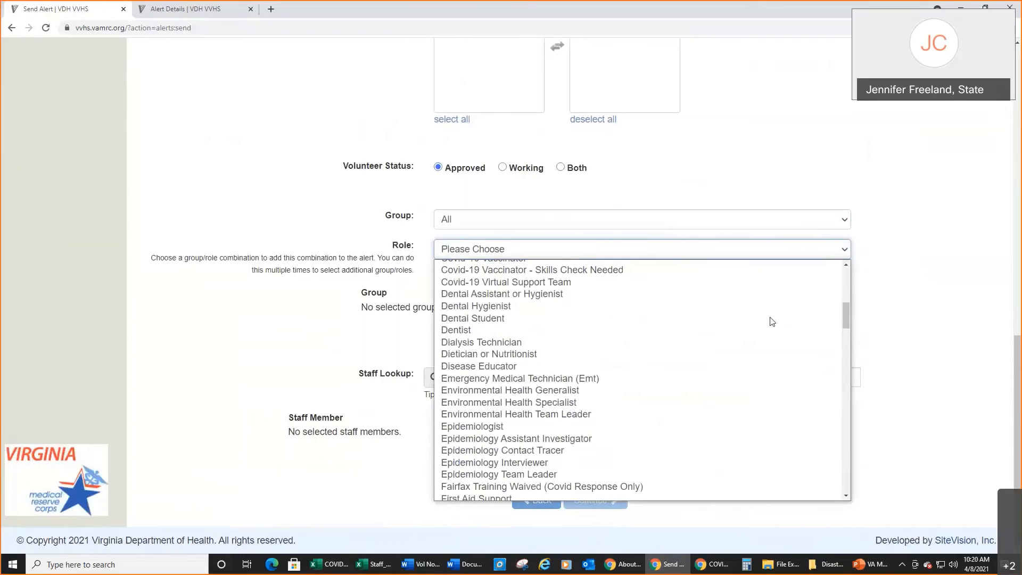
pyautogui.scroll(3, 586, 294)
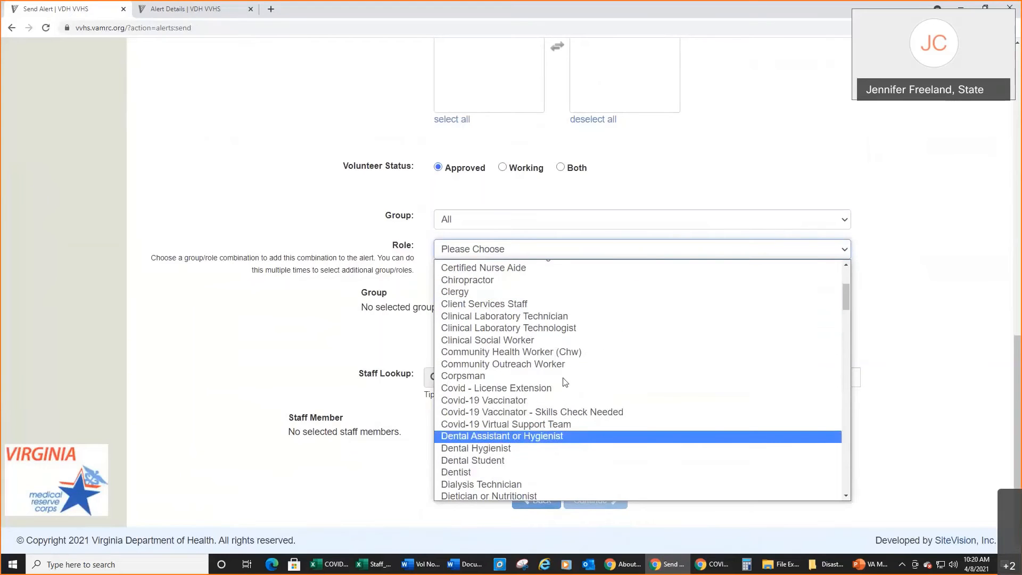
pyautogui.click(559, 401)
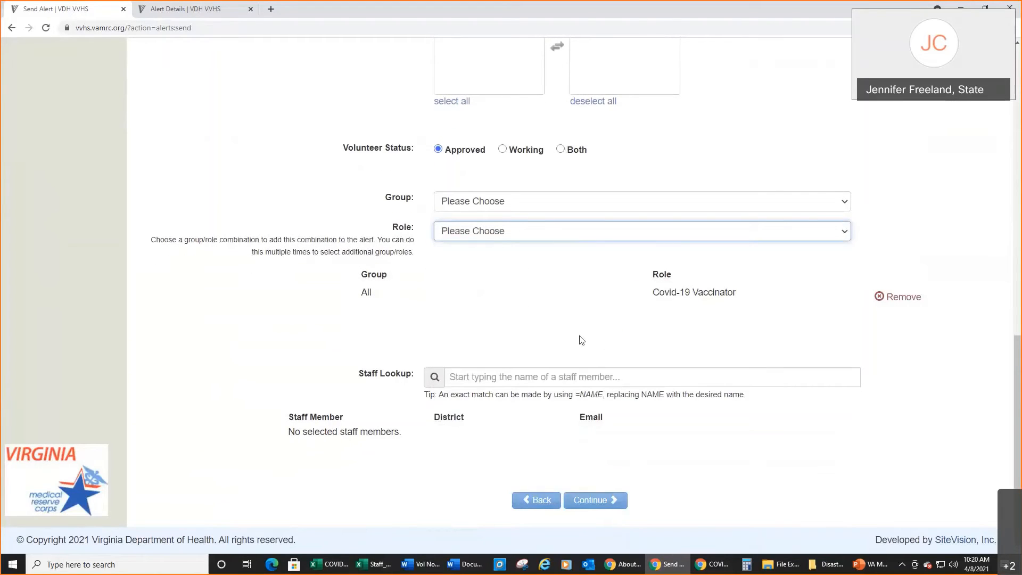
# Add the recipient combination of group All with the role Covid-19 Vaccinator - Skills Check Needed, and remove that combination again
pyautogui.click(768, 200)
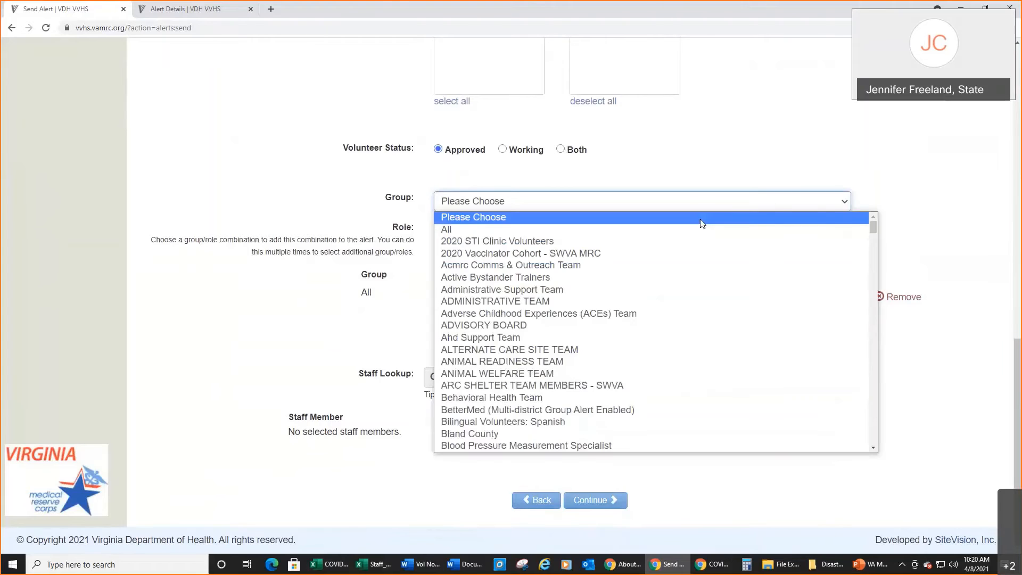
pyautogui.click(688, 227)
pyautogui.click(690, 228)
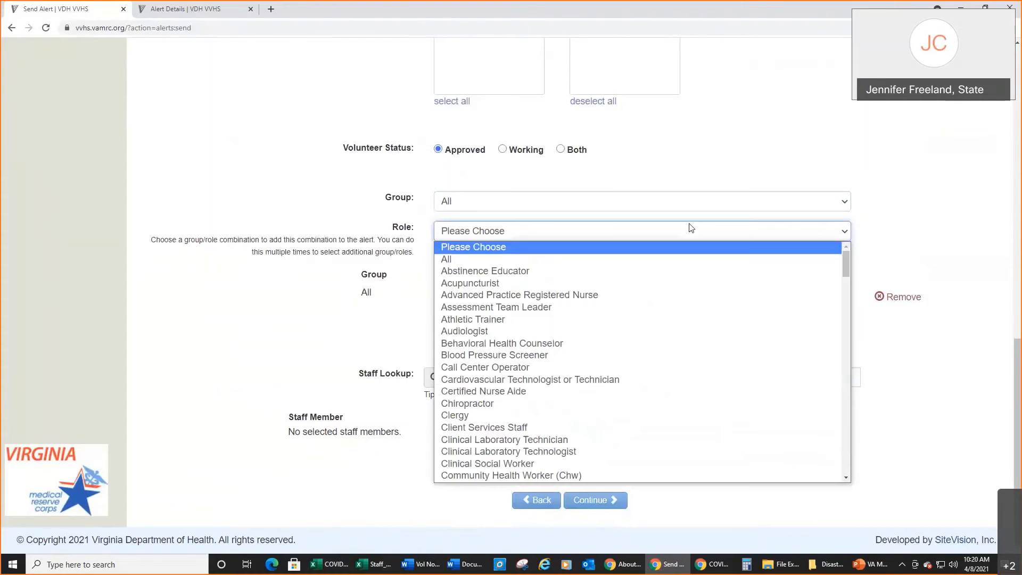
pyautogui.scroll(-10, 683, 278)
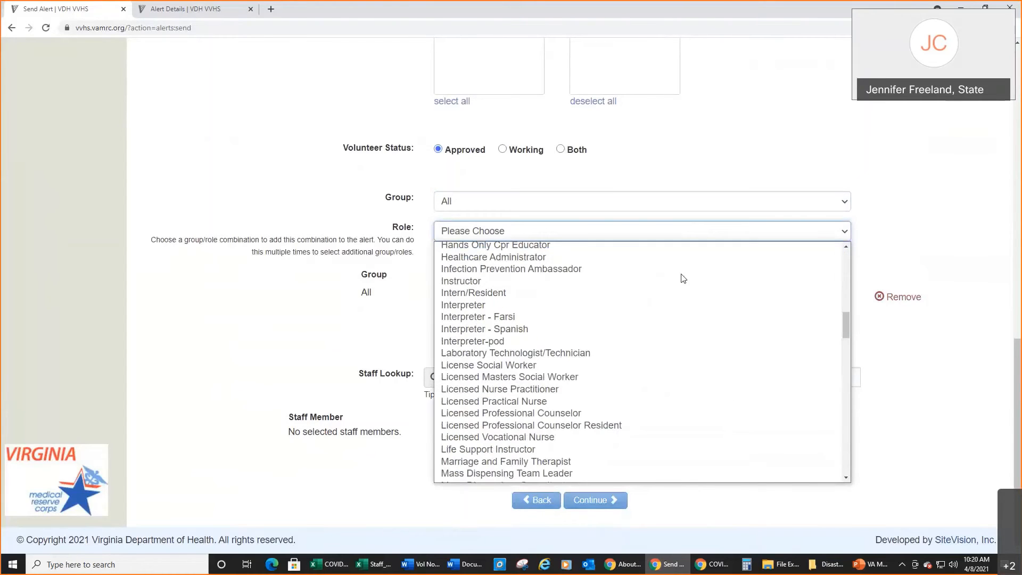
pyautogui.scroll(10, 683, 278)
pyautogui.scroll(4, 658, 284)
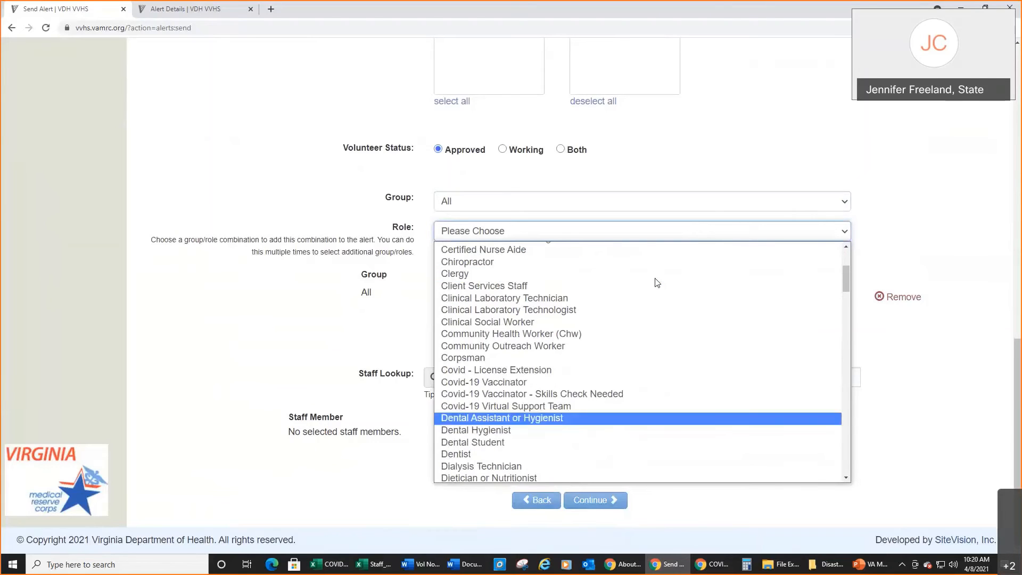
pyautogui.click(632, 394)
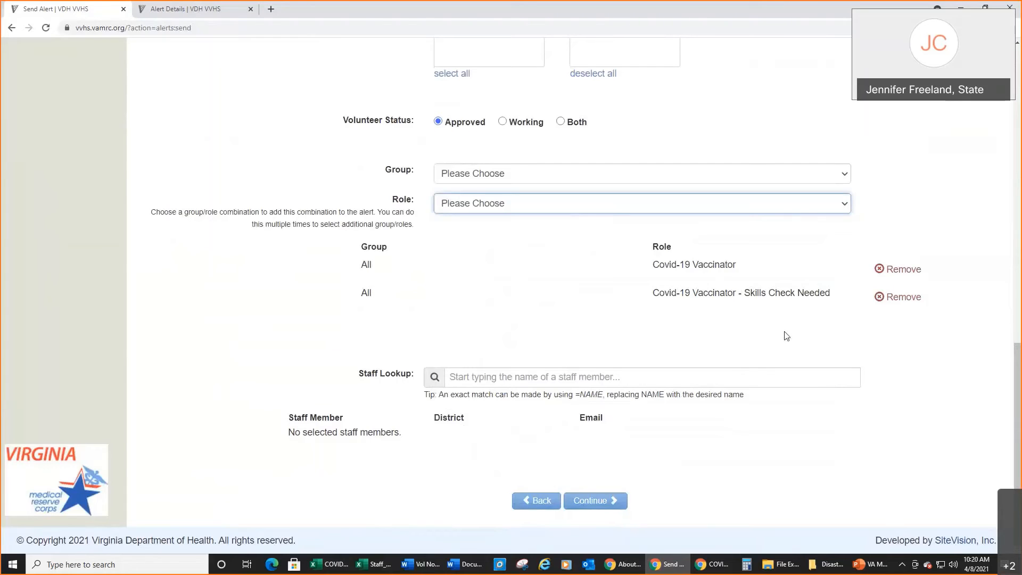
pyautogui.click(880, 301)
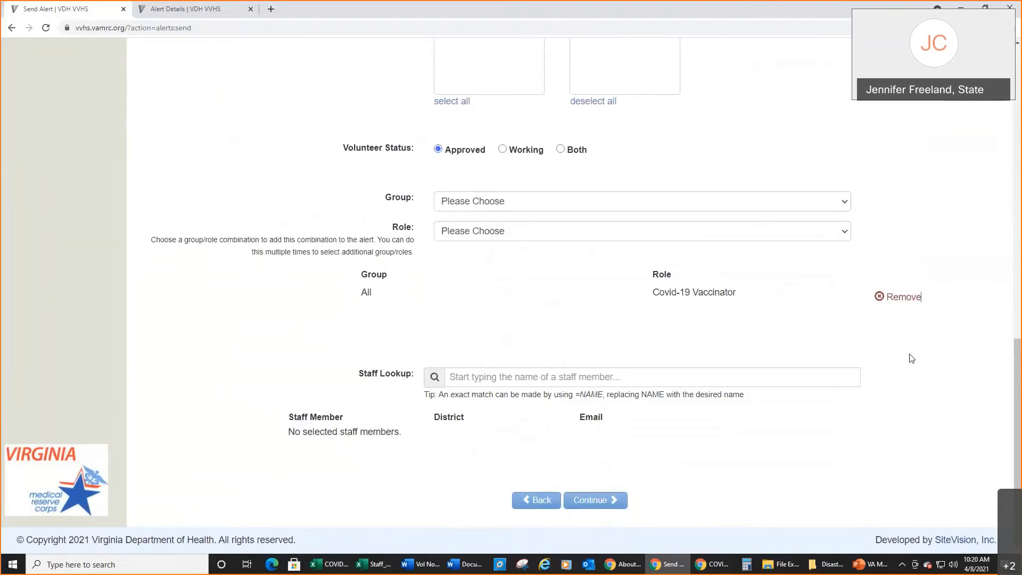
pyautogui.scroll(1, 851, 200)
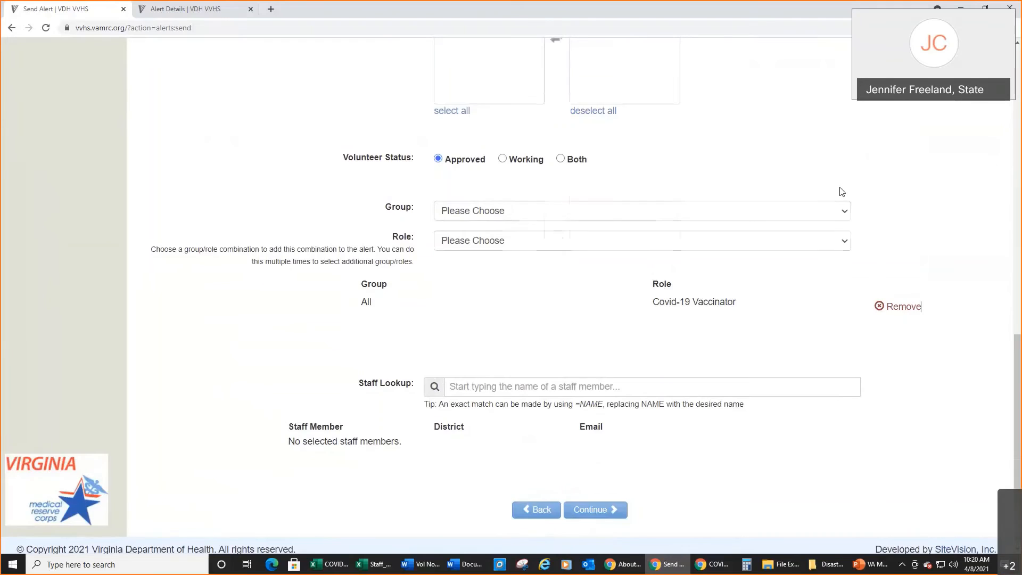
pyautogui.scroll(8, 841, 192)
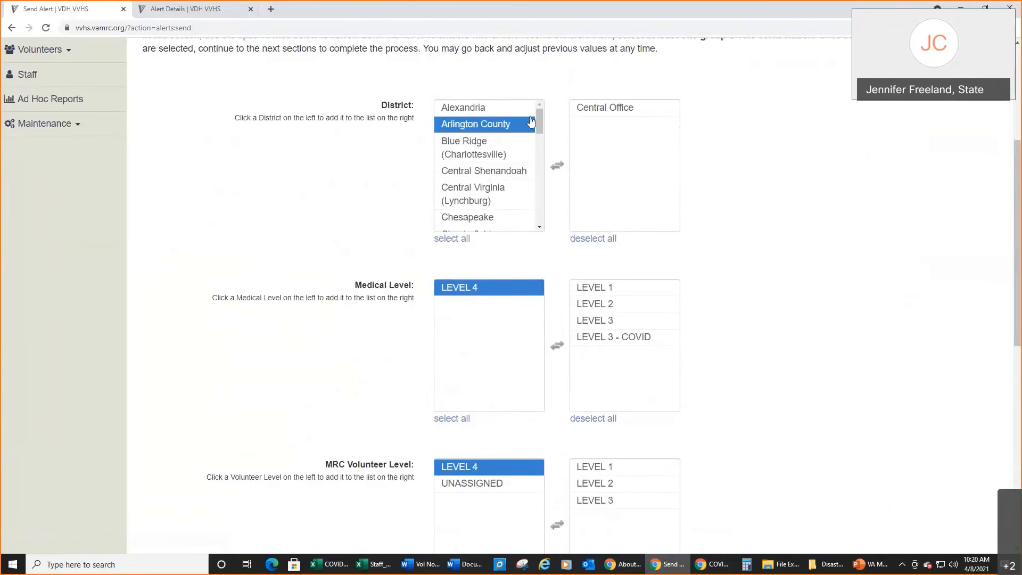
pyautogui.scroll(-3, 531, 133)
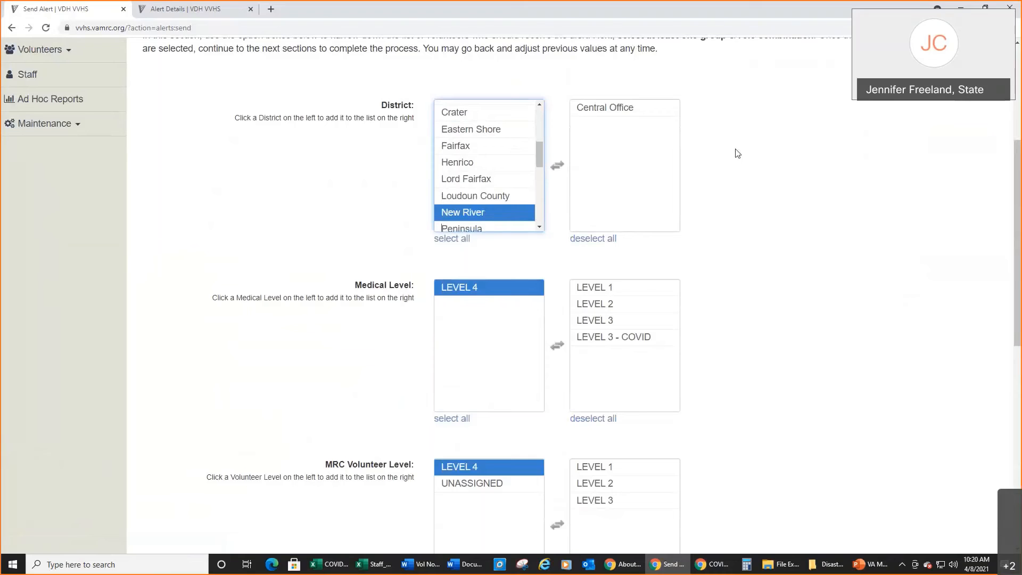
pyautogui.scroll(-6, 786, 194)
pyautogui.scroll(-3, 791, 199)
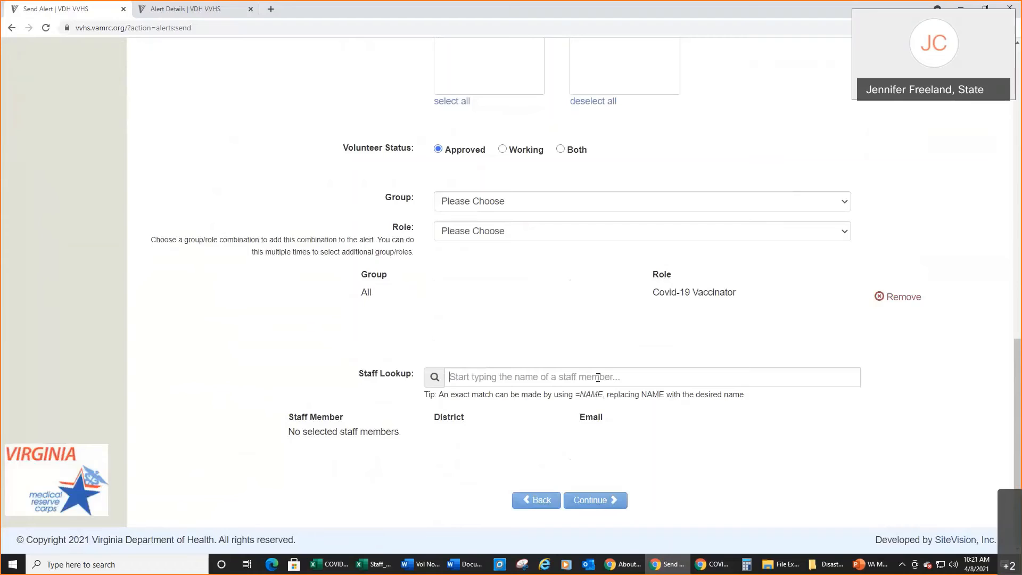
# Look up a Central Office staff member by surname, add them to the alert recipients, and continue to the alert message
pyautogui.click(601, 375)
pyautogui.write('cash')
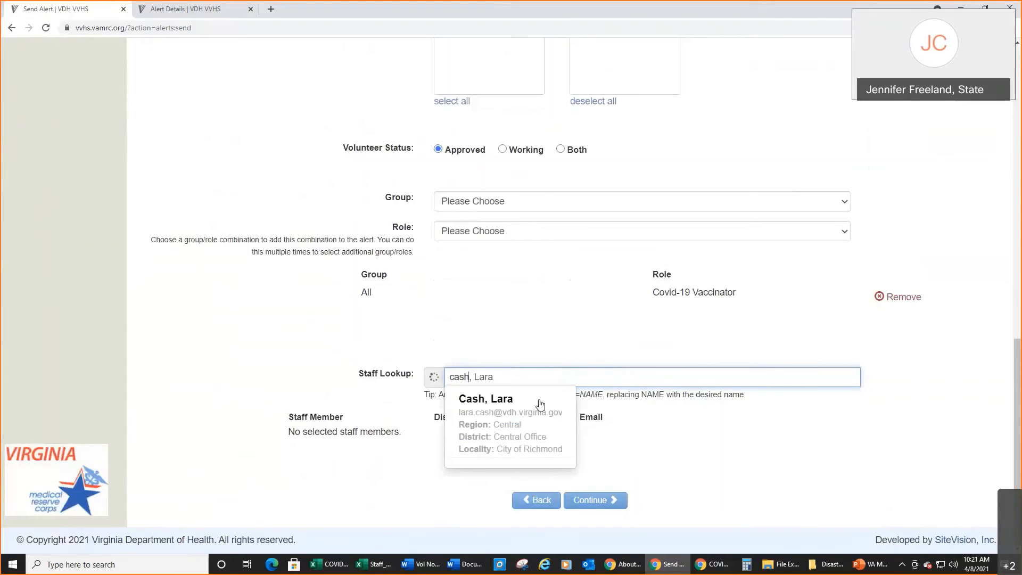
pyautogui.click(538, 405)
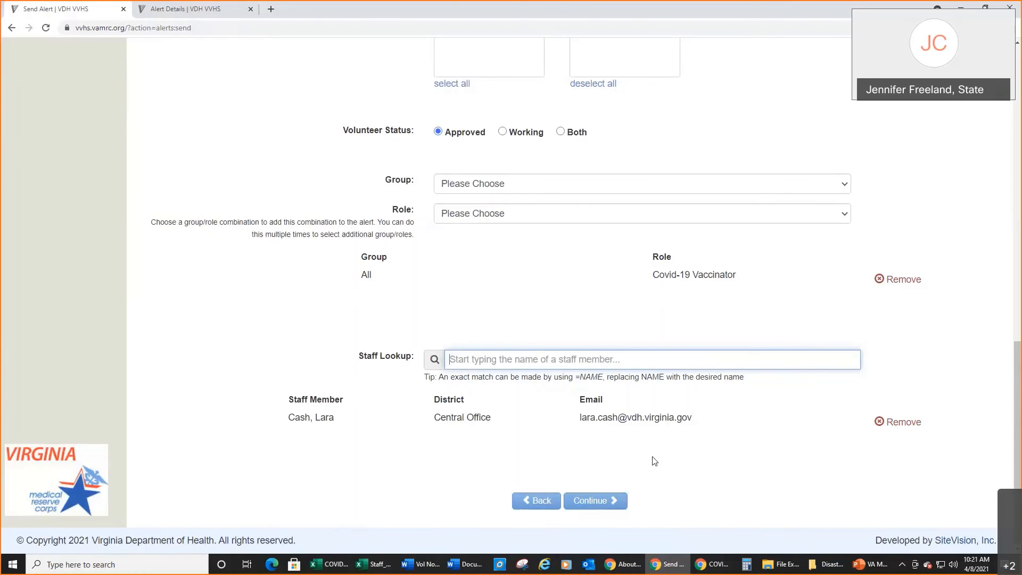
pyautogui.click(599, 503)
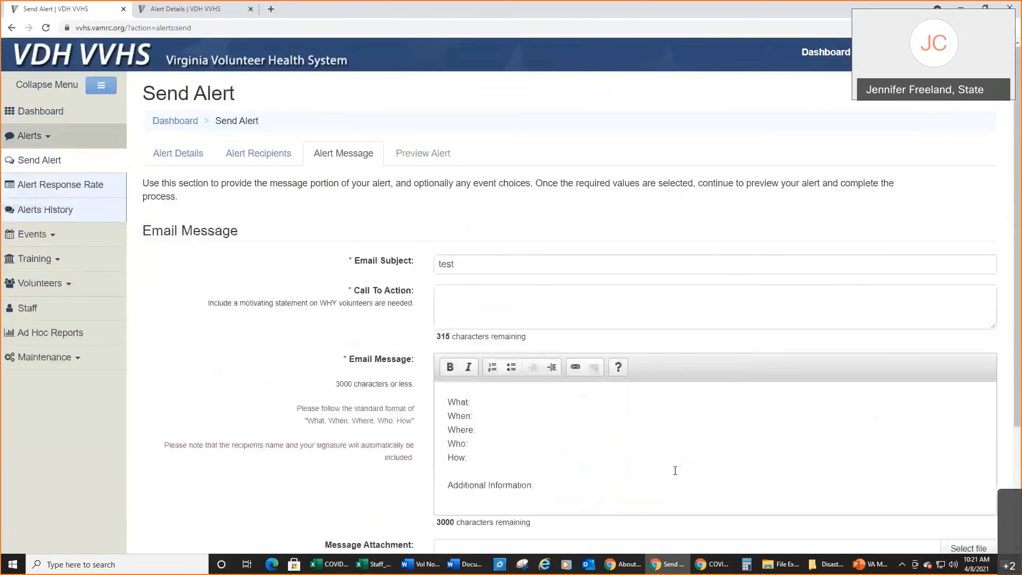